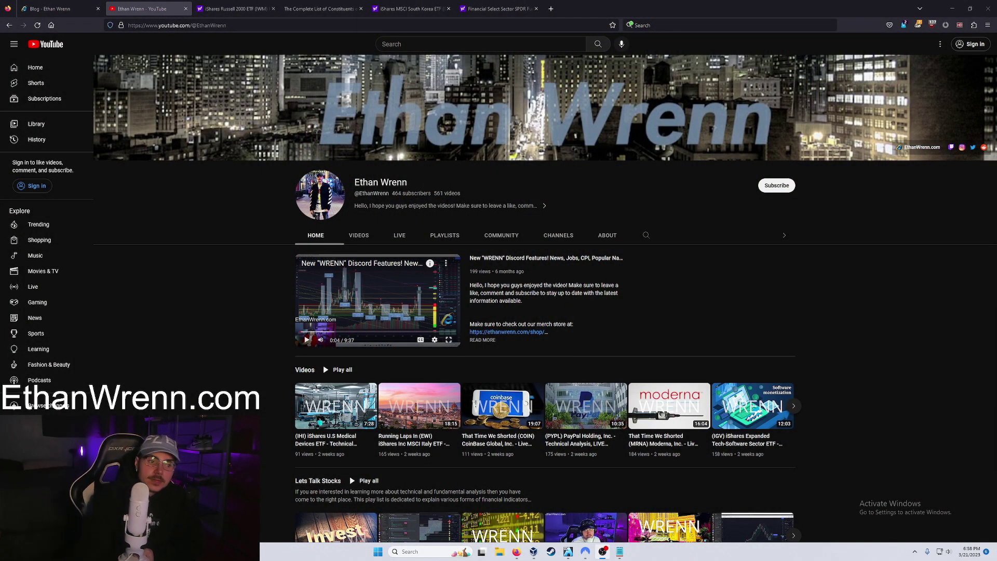
Open the channel's PLAYLISTS tab, scroll through its playlist rows, and reload the page.
left_click(455, 232)
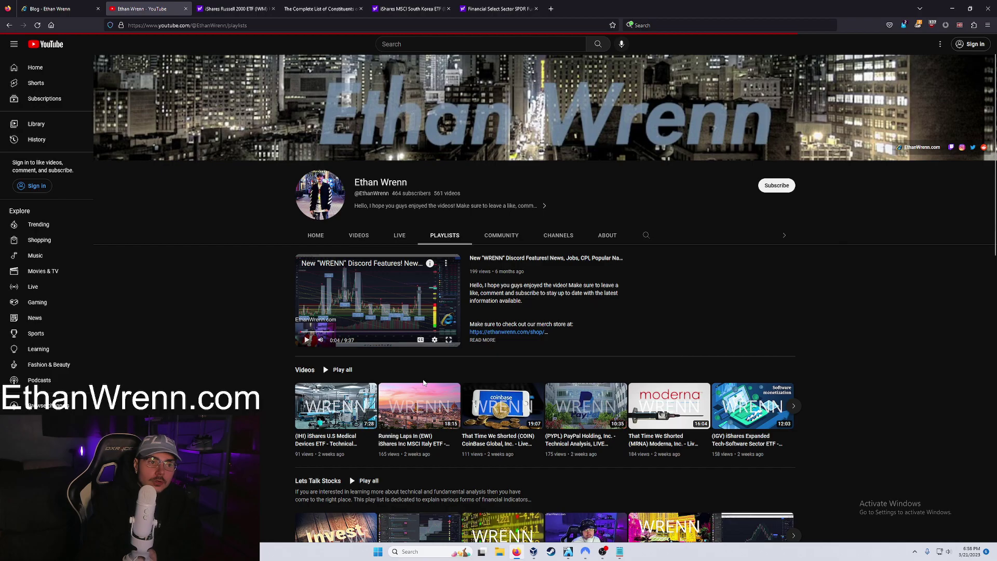
scroll(241, 370, "down", 6)
scroll(241, 369, "up", 5)
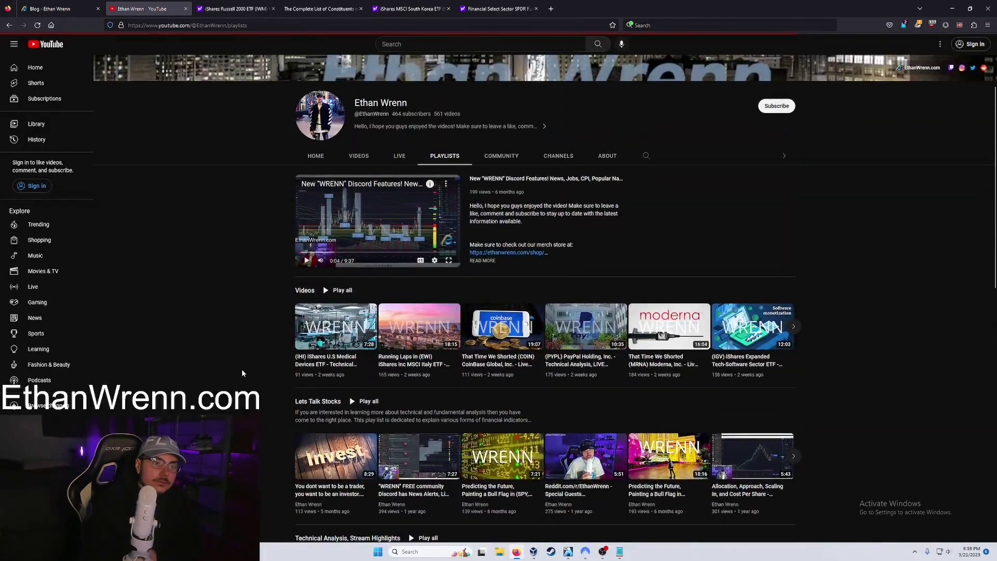
scroll(241, 373, "up", 2)
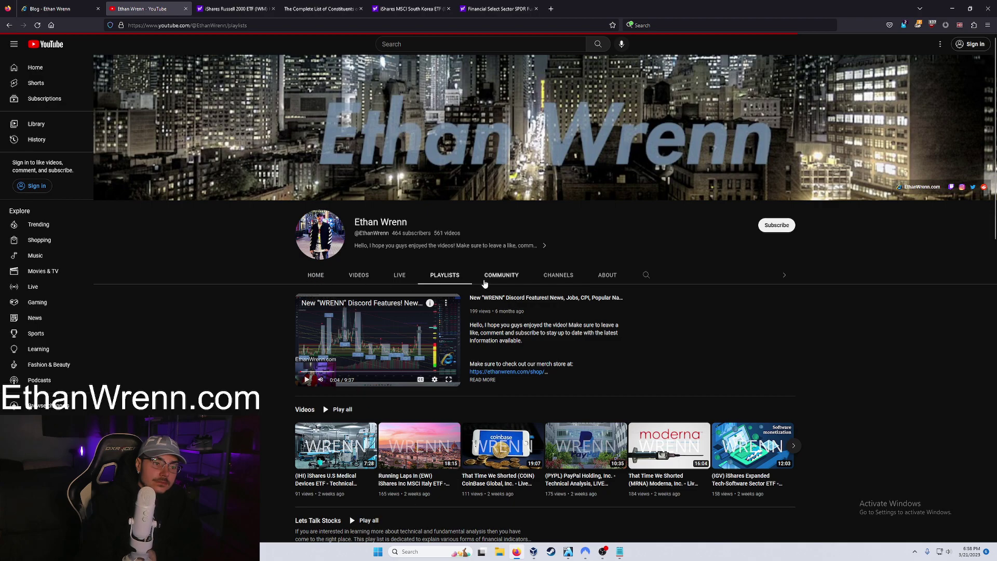
left_click(439, 276)
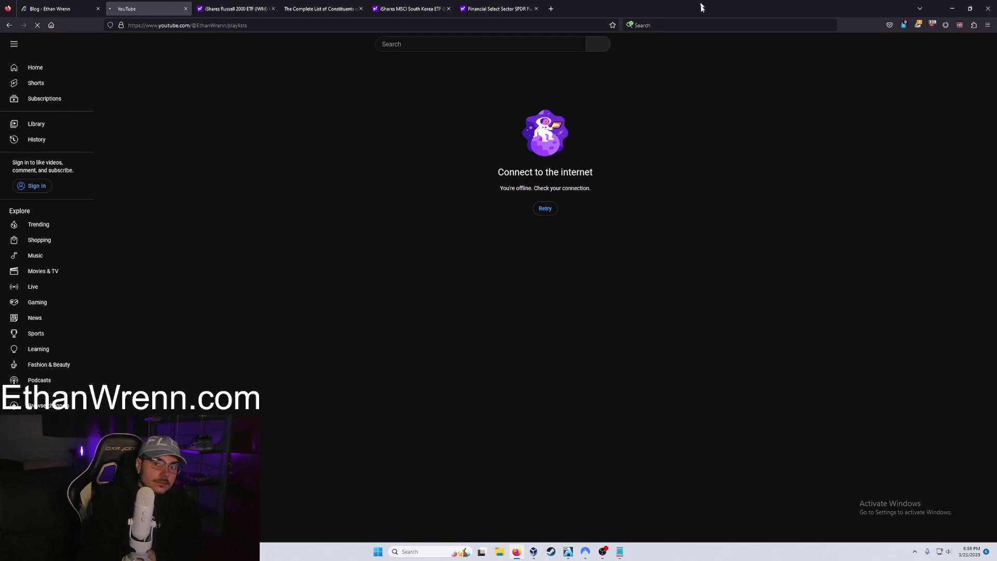
Switch to the full-screen TradingView MTCH weekly chart window with Alt+Tab.
key("alt+Tab")
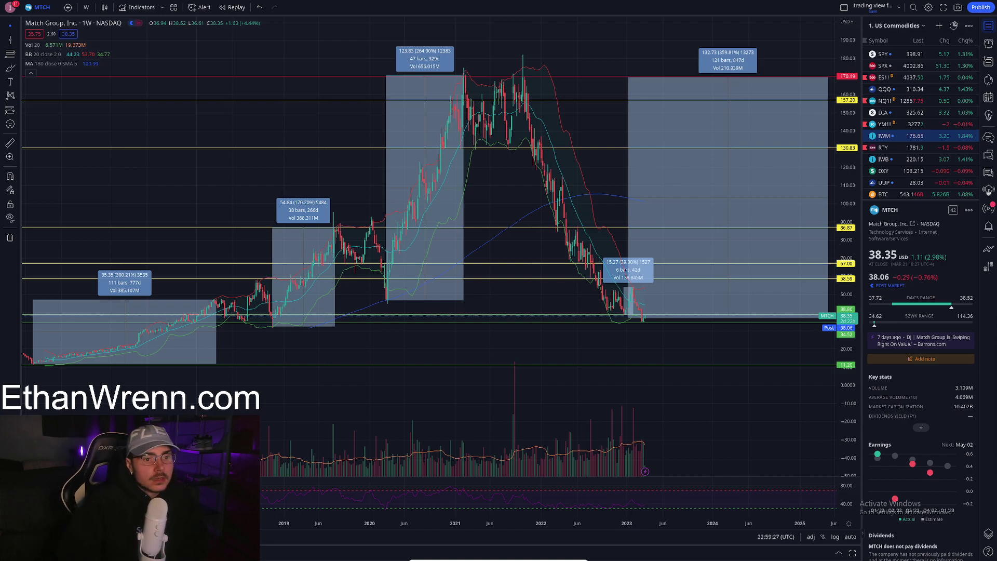
mouse_move(312, 118)
left_mouse_down()
mouse_move(334, 129)
mouse_move(328, 121)
left_mouse_up()
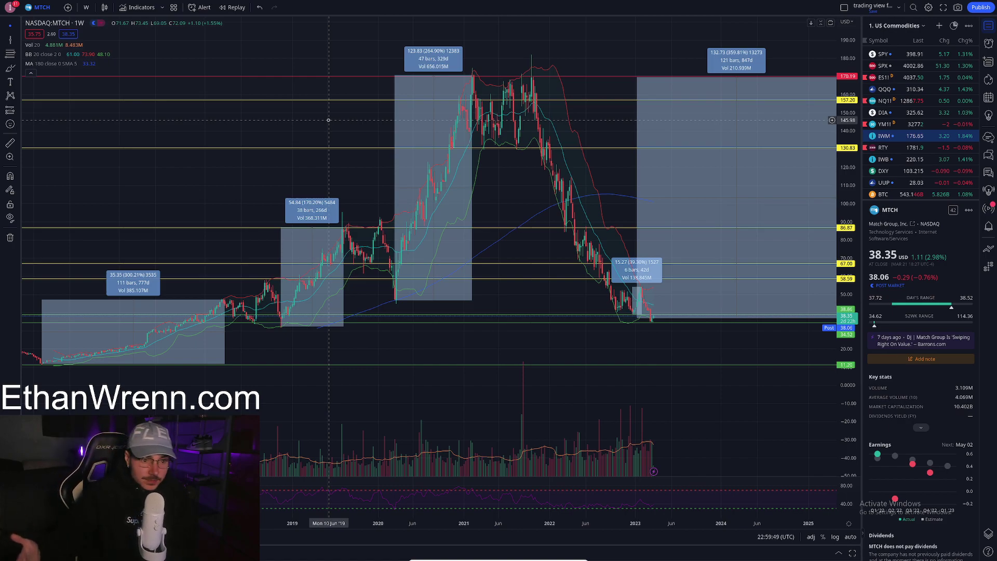
key("F5")
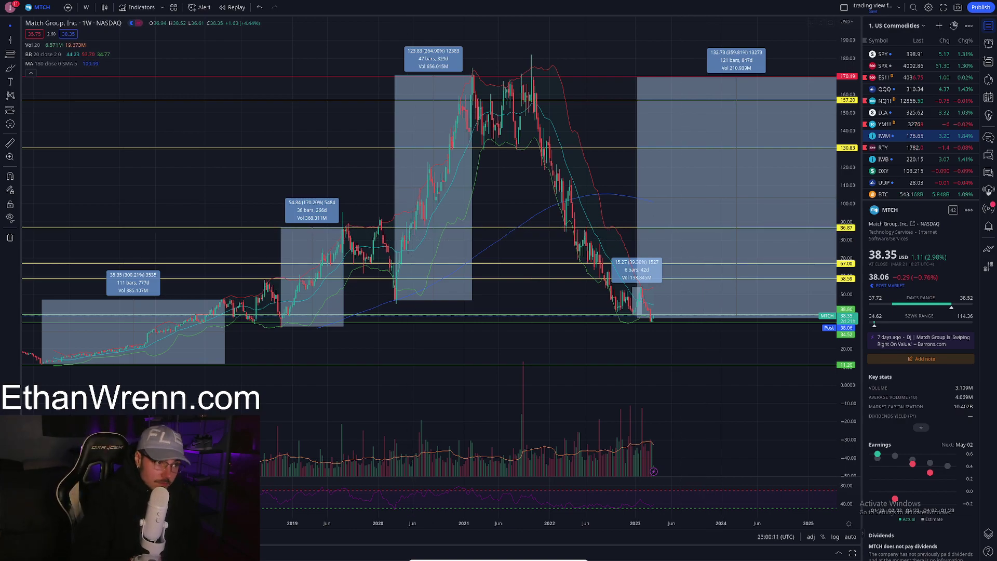
Place a vertical line on the MTCH weekly chart at 05 Dec '22.
left_click(10, 39)
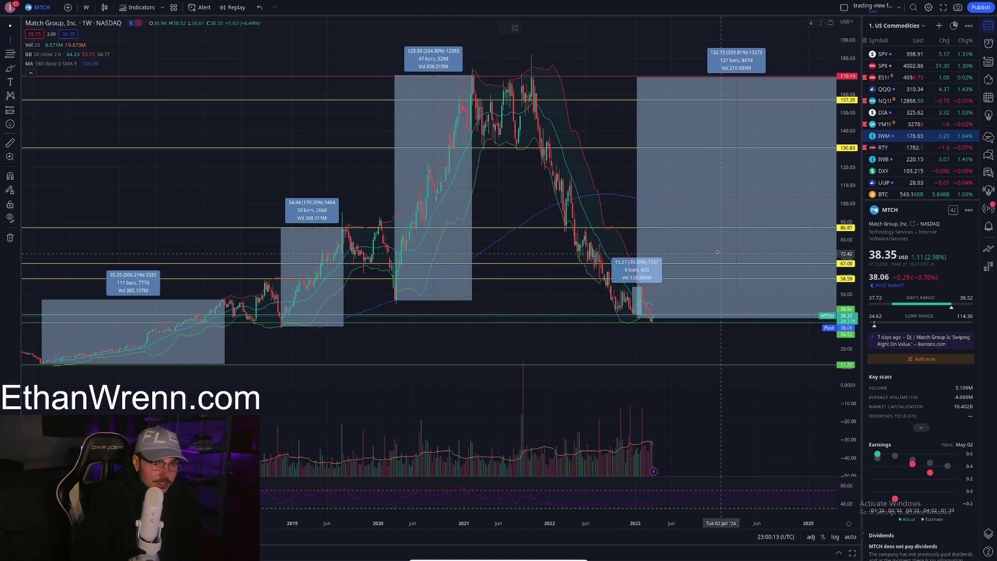
left_click(629, 247)
left_click(629, 497)
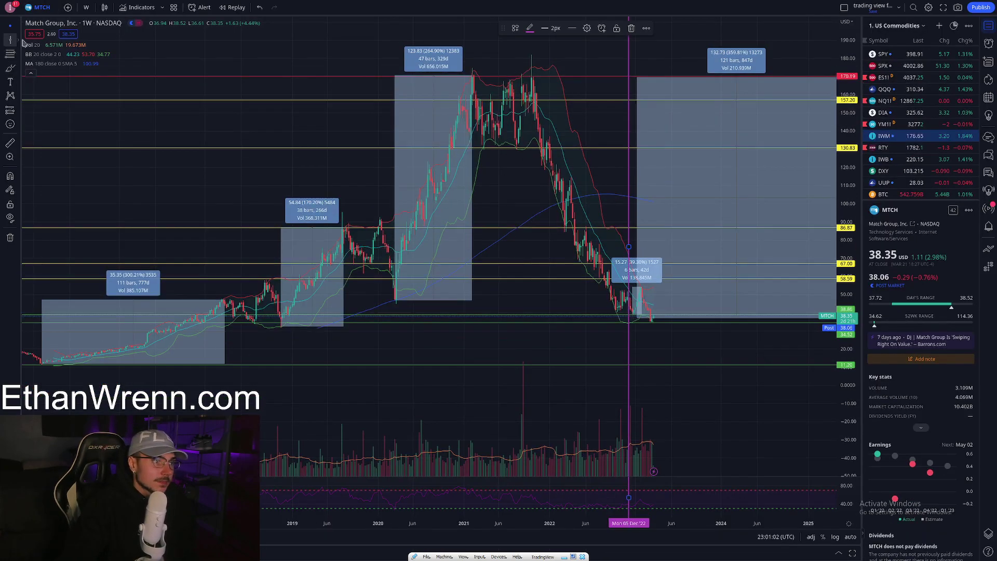
Add vertical lines at 16 Mar '20, 26 Nov '18 and near the chart's left edge.
left_click(12, 41)
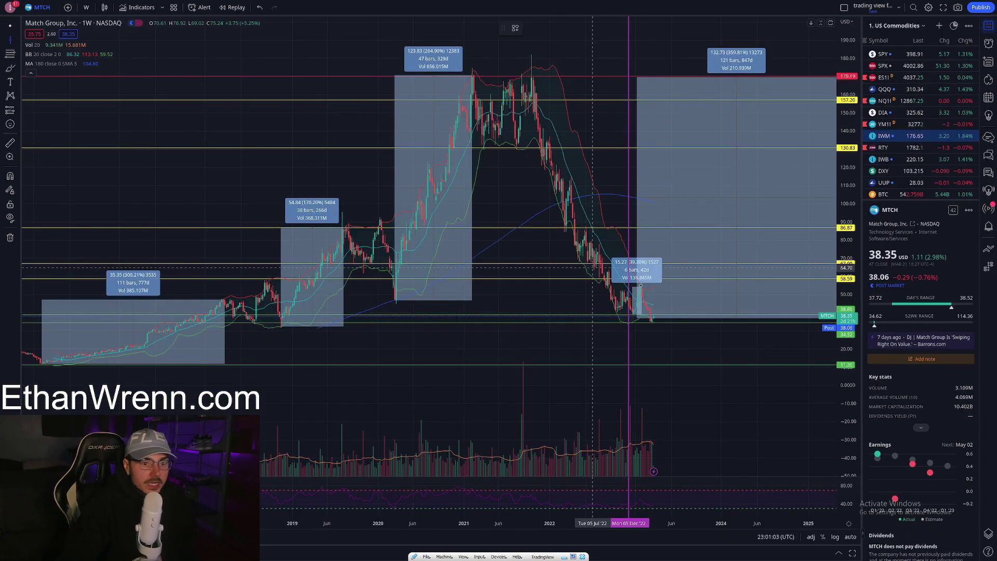
left_click(394, 296)
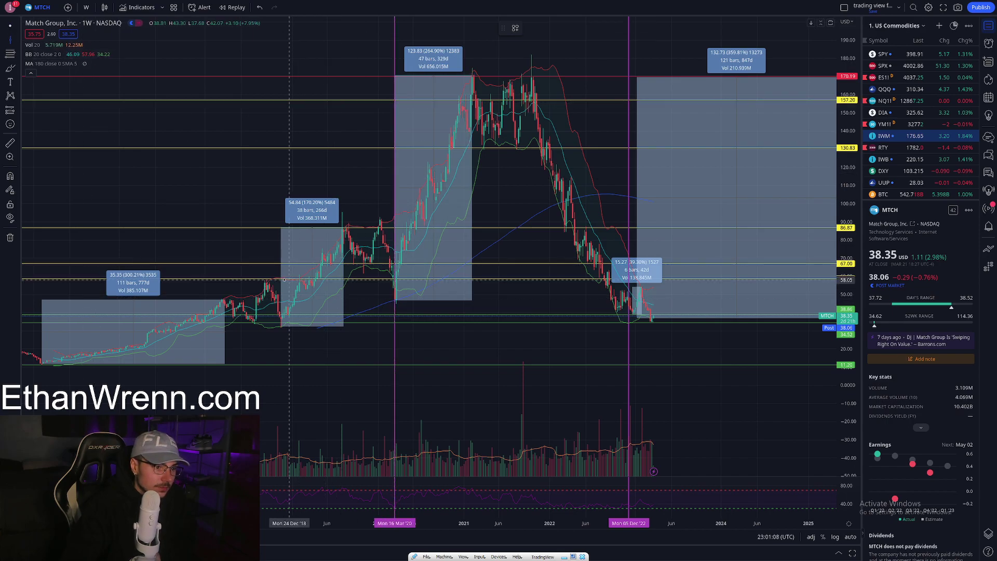
left_click(282, 283)
left_click(10, 40)
left_click(56, 247)
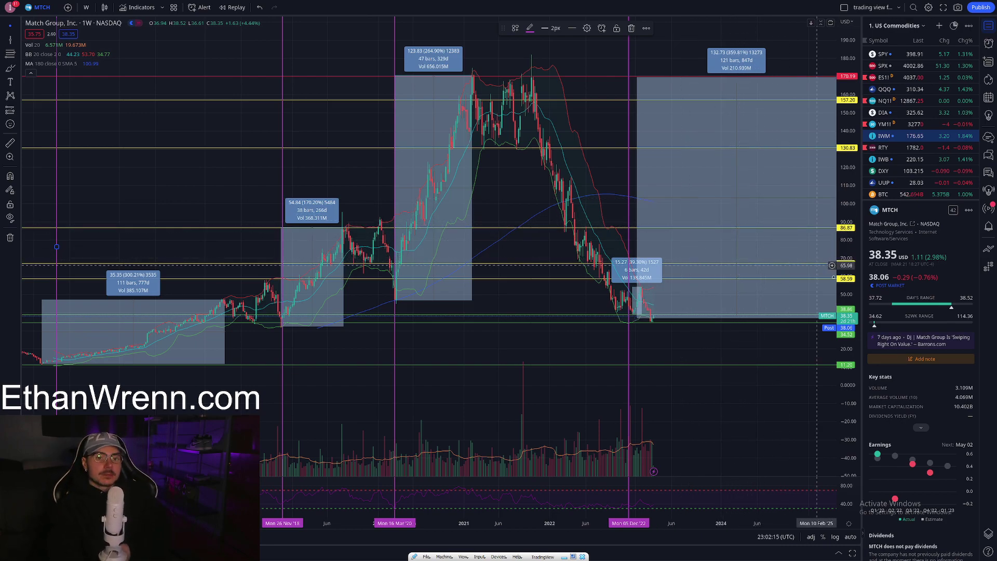
scroll(897, 304, "down", 4)
scroll(903, 304, "down", 3)
scroll(927, 303, "up", 1)
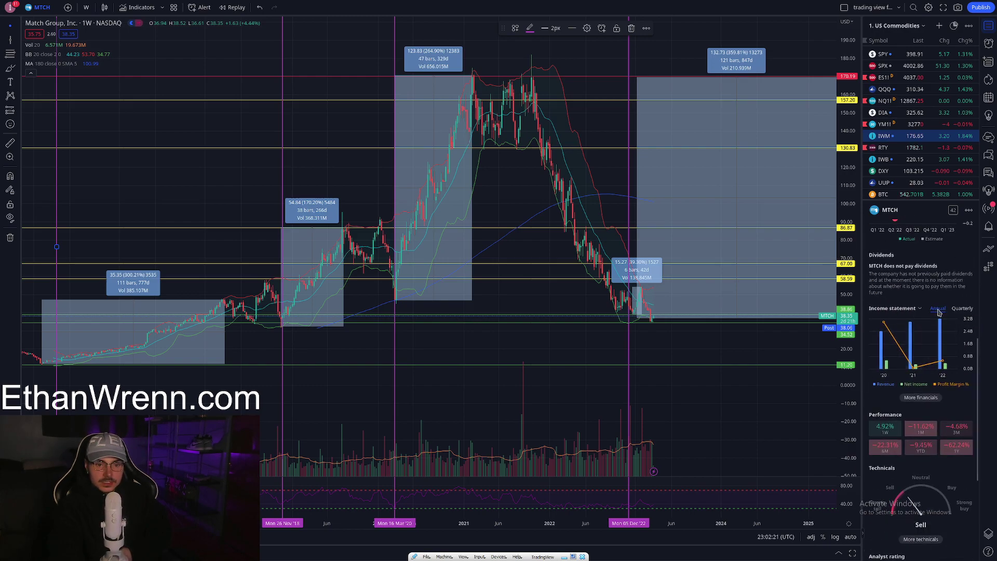
mouse_move(882, 356)
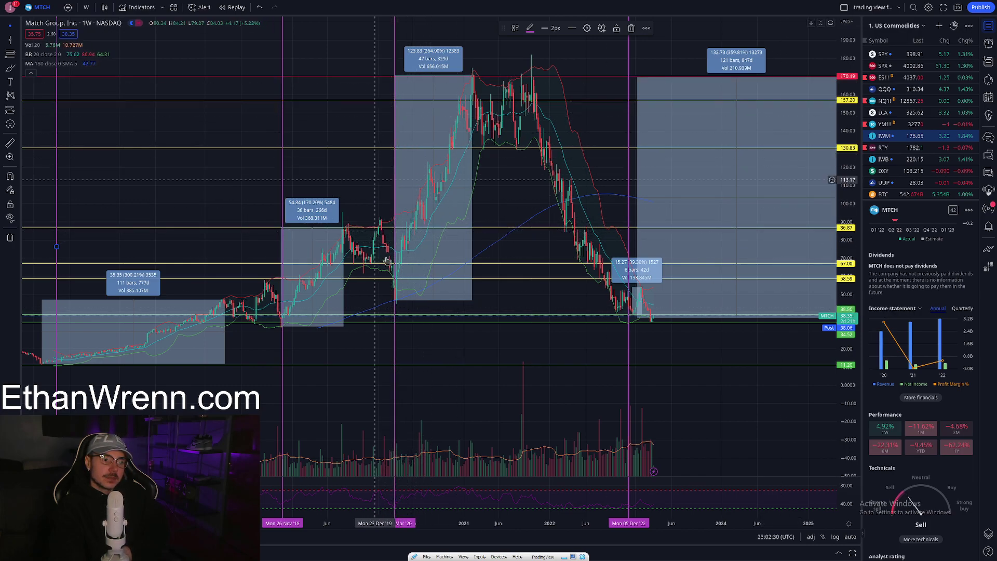
mouse_move(911, 349)
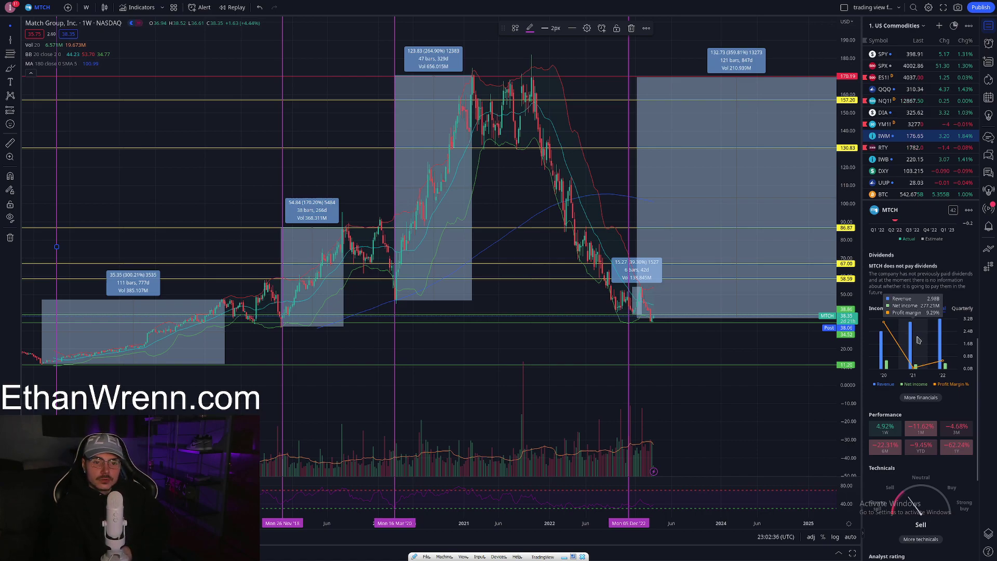
mouse_move(943, 359)
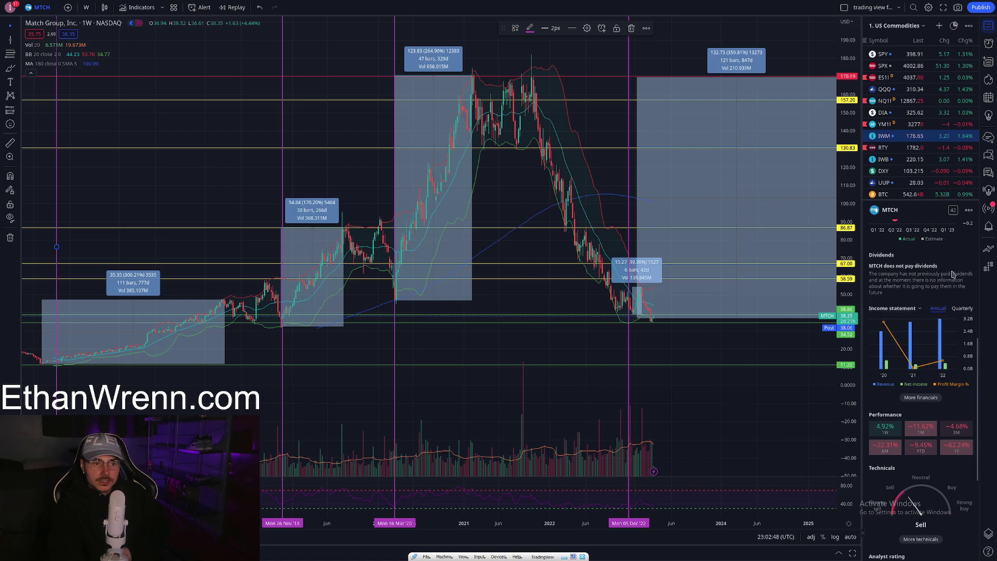
mouse_move(915, 369)
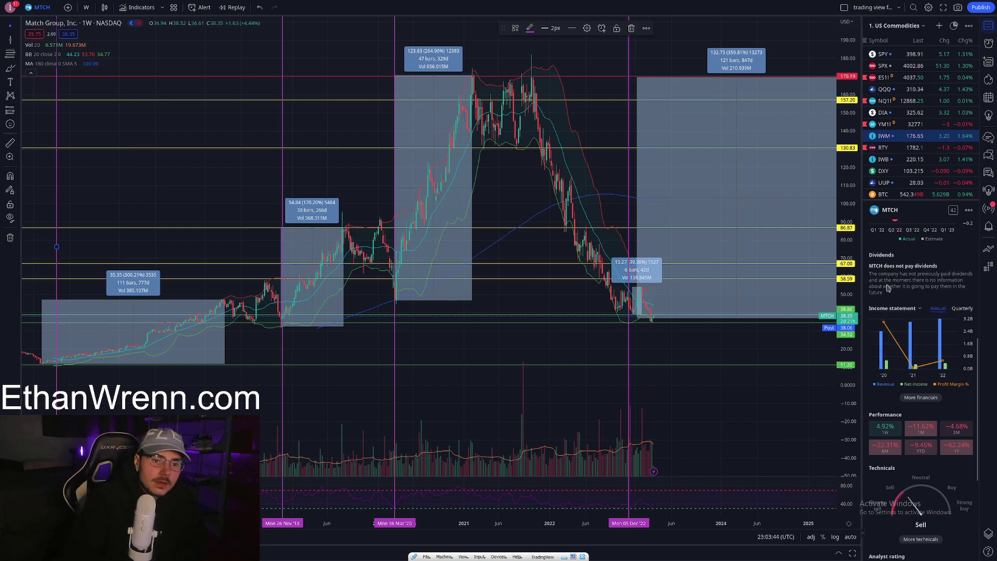
Scroll the symbol details panel up from Dividends to MTCH's price and Key stats.
scroll(891, 312, "up", 5)
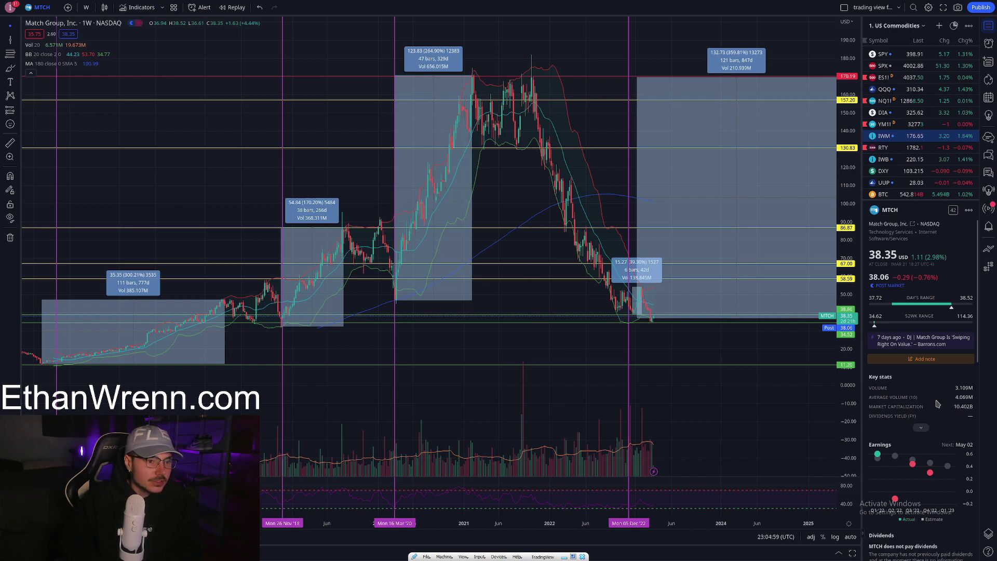
Switch the MTCH chart to 1-month bars, then pan and rescale it to fit the annotations.
left_click(87, 8)
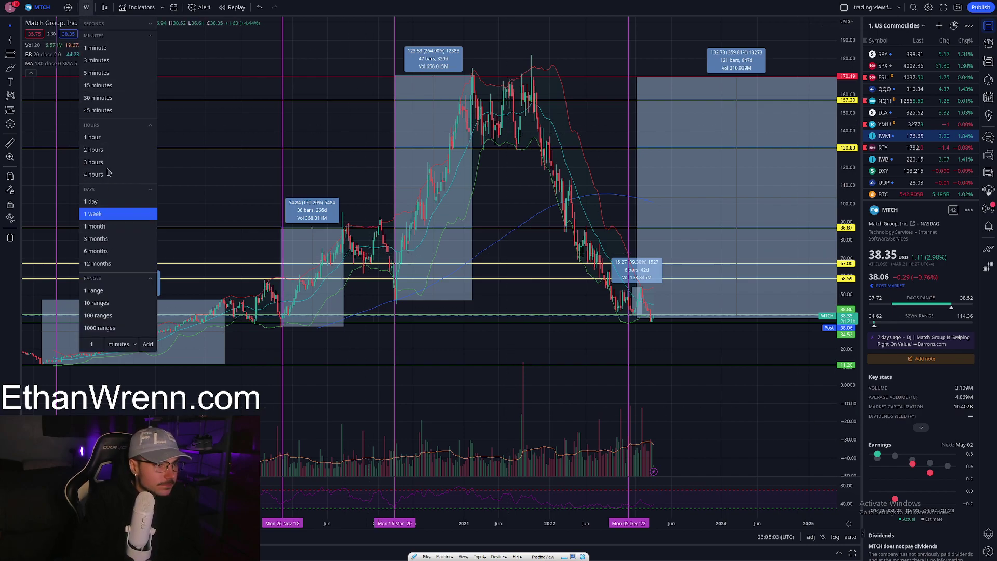
left_click(95, 227)
scroll(502, 265, "up", 3)
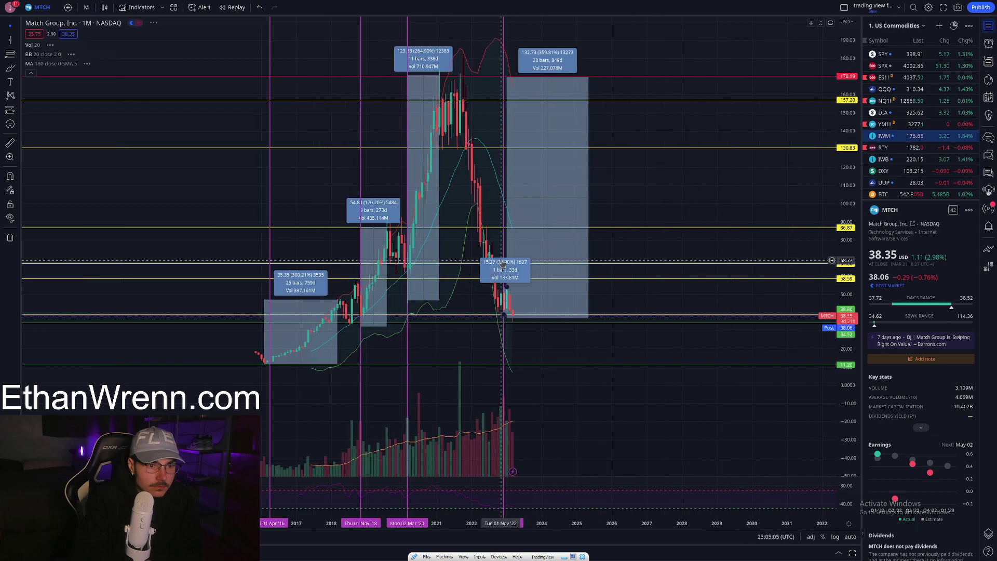
scroll(516, 260, "up", 2)
left_click_drag(551, 197, 845, 200)
left_click_drag(477, 363, 499, 363)
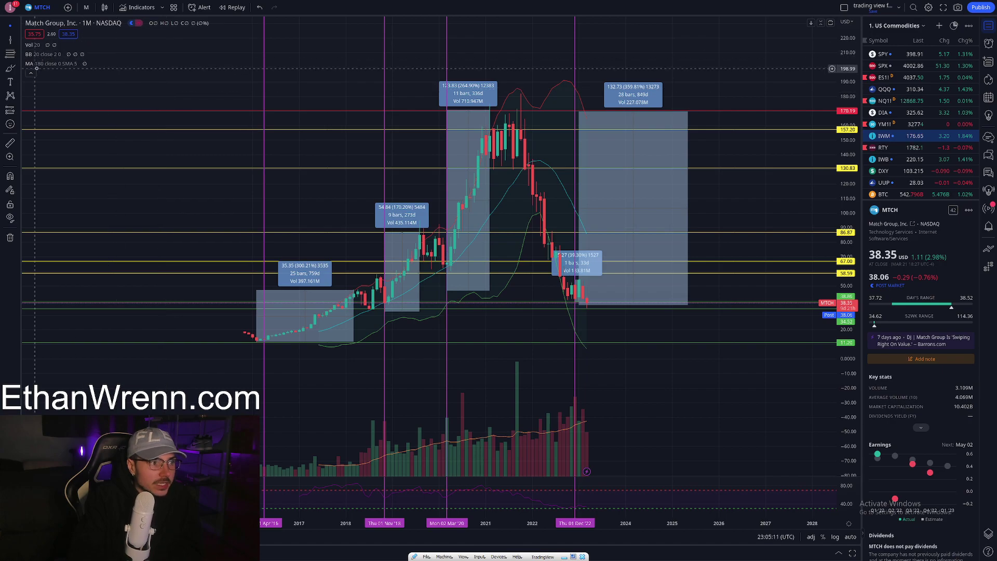
left_click_drag(485, 322, 572, 315)
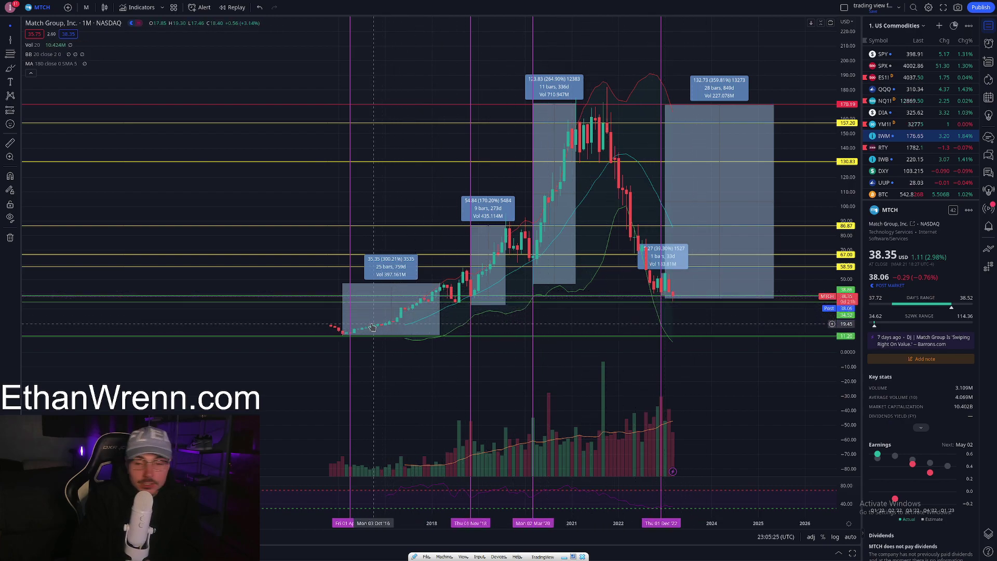
scroll(229, 177, "up", 2)
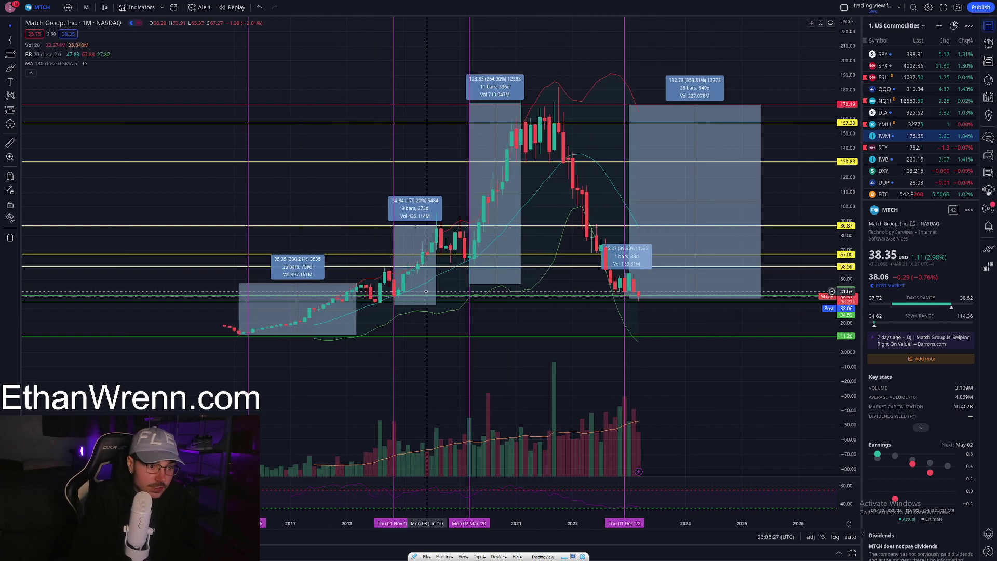
Return the chart to 1-week bars spanning 2016 to 2023.
left_click(88, 7)
left_click(94, 214)
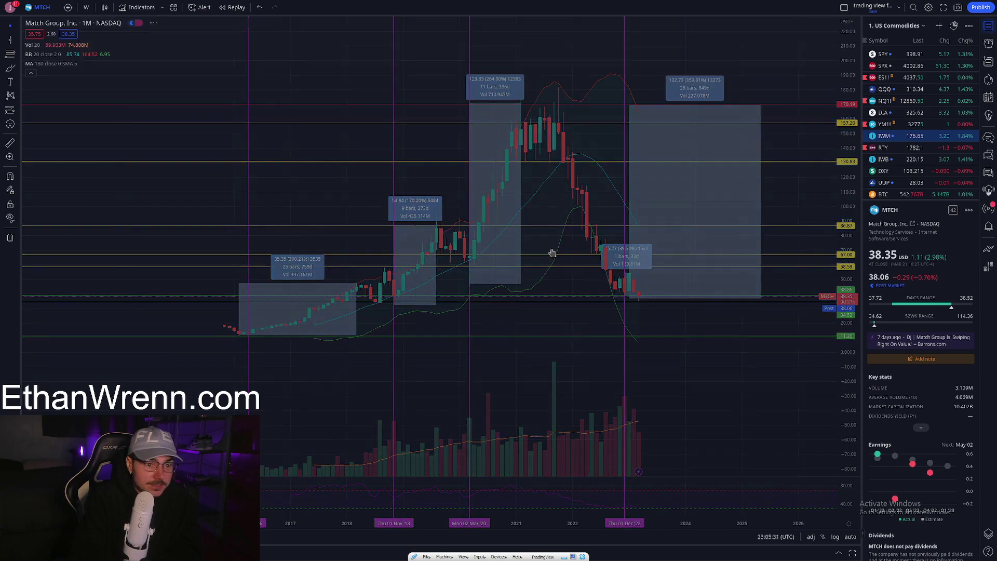
scroll(654, 212, "down", 5)
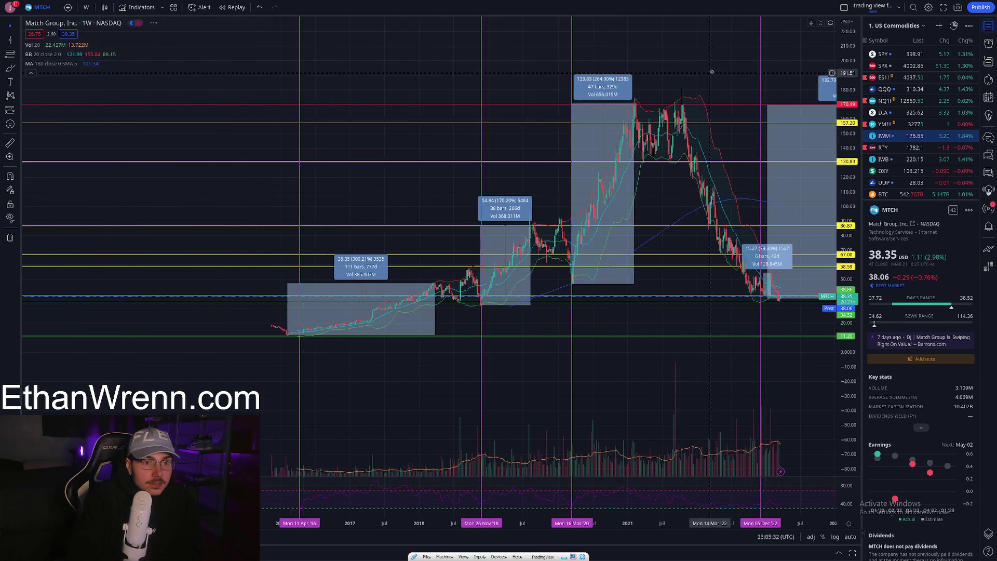